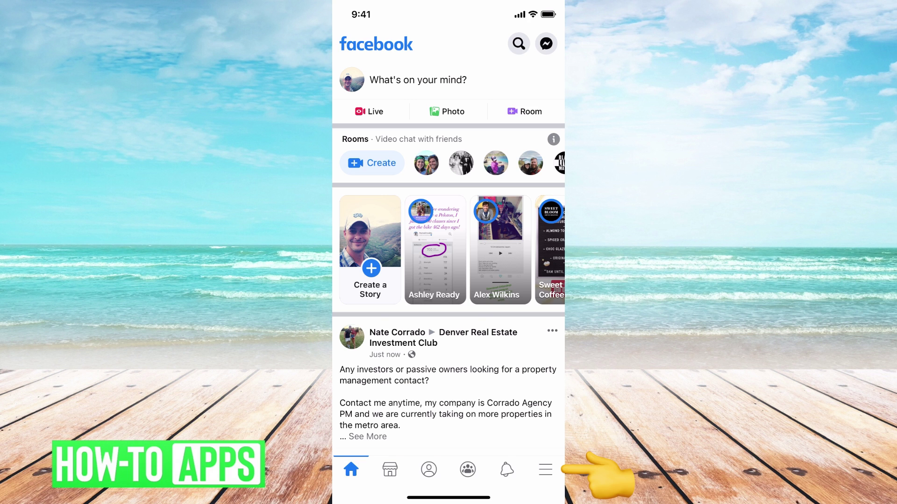
Open the Pages tile from the full shortcuts menu
click(546, 469)
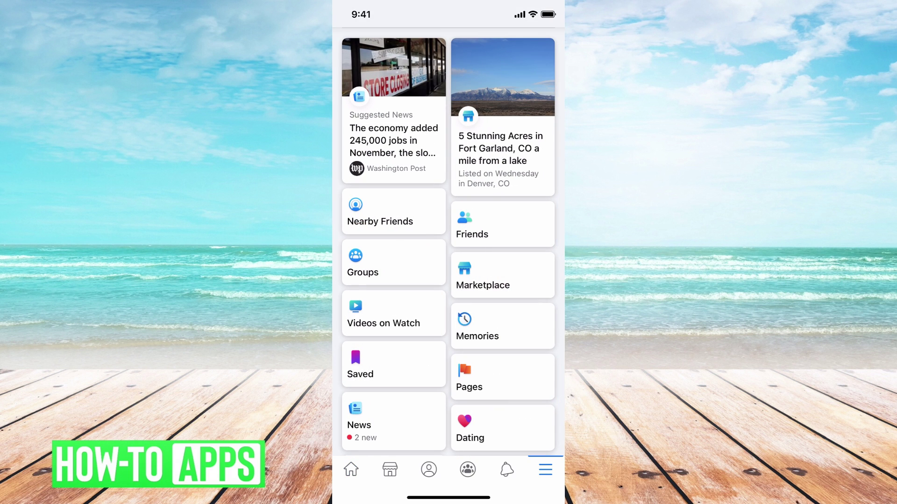
scroll(449, 281, down, 3)
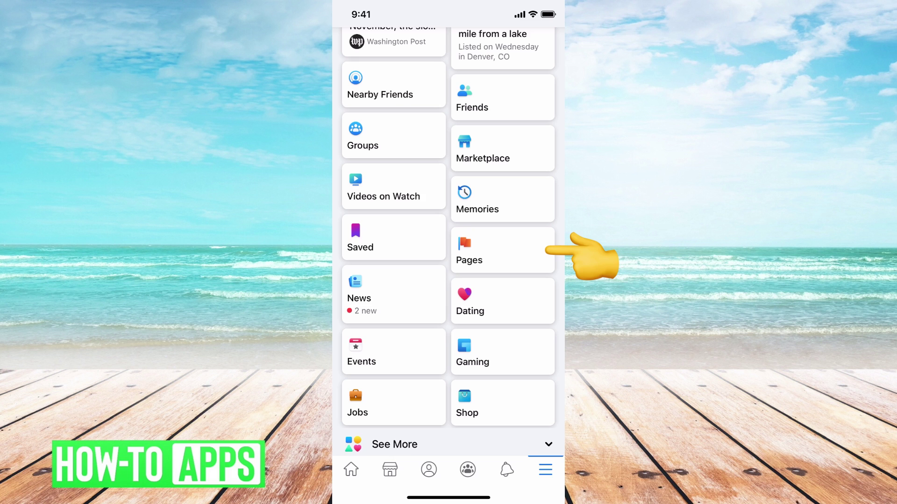
click(503, 251)
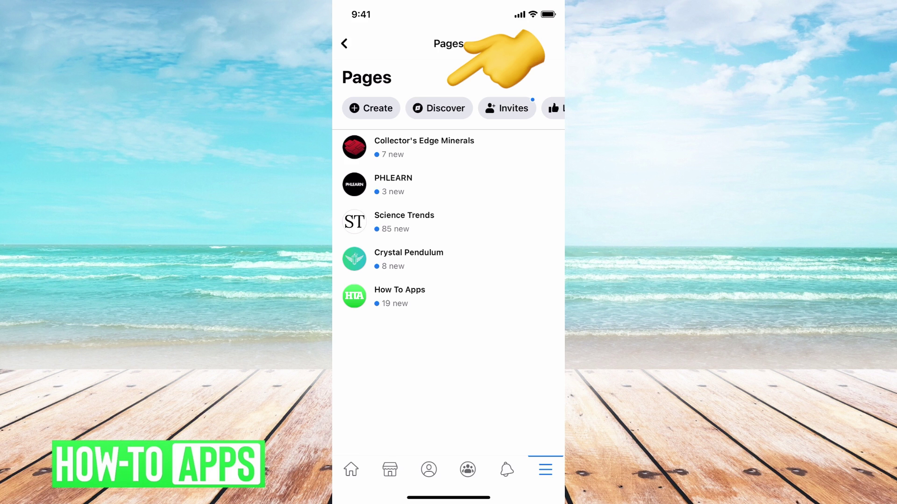
scroll(448, 108, right, 2)
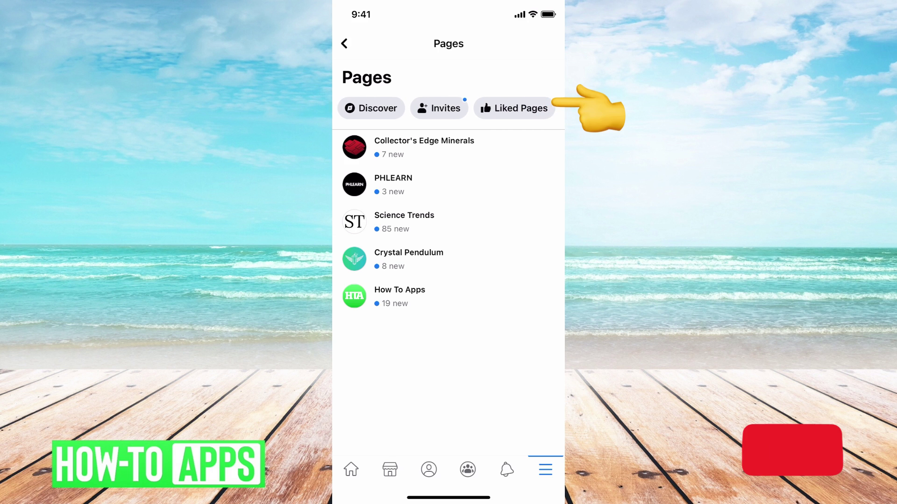
Filter the Pages list to the Liked Pages chip
click(514, 108)
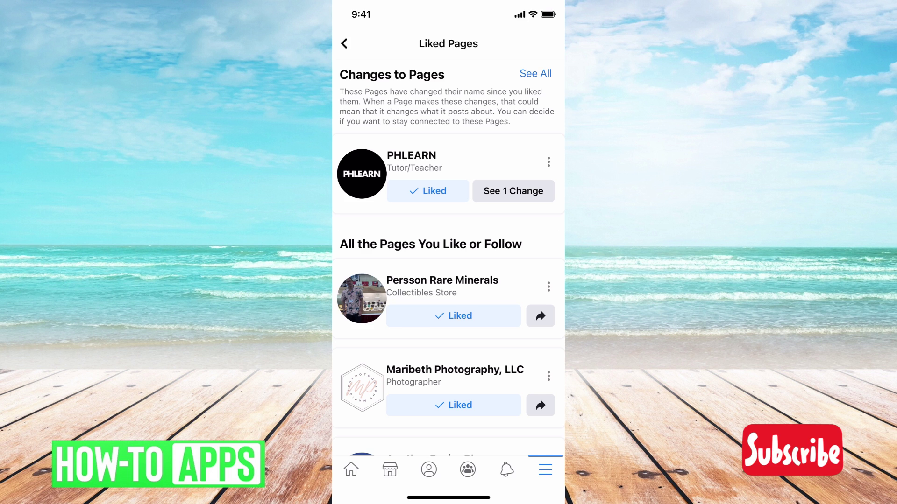
scroll(448, 281, down, 5)
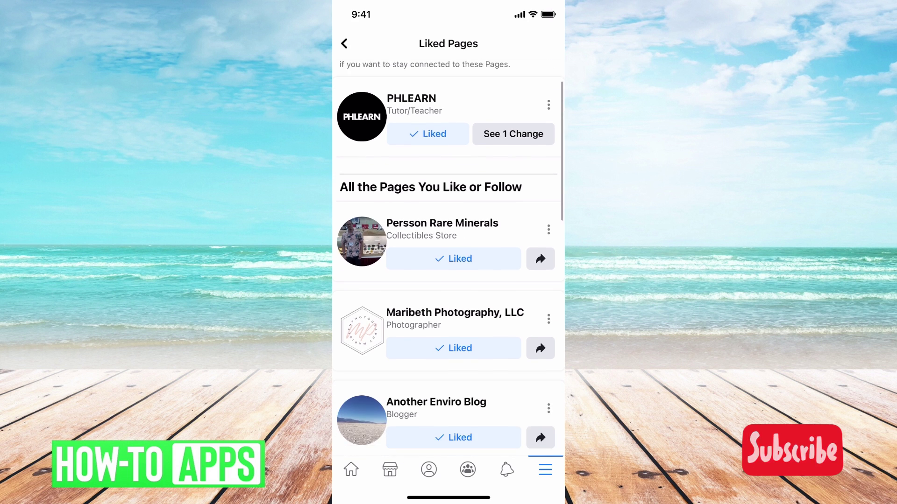
scroll(448, 280, down, 5)
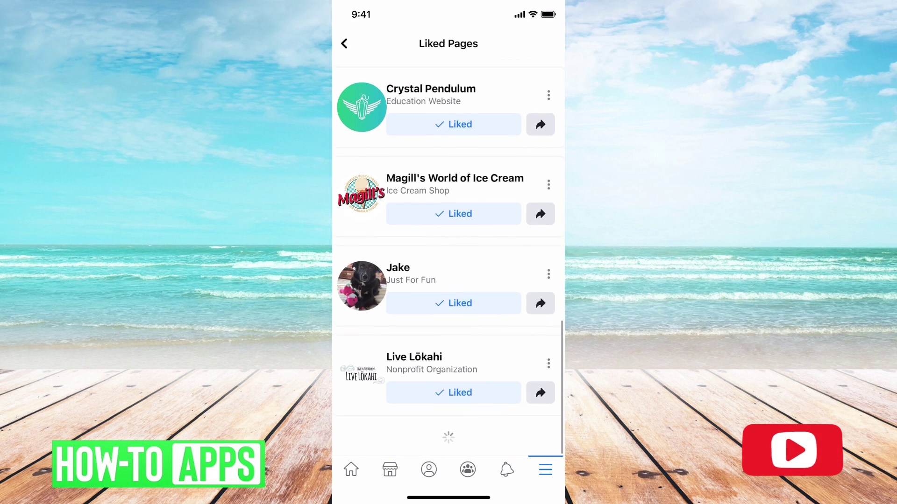
scroll(449, 280, down, 5)
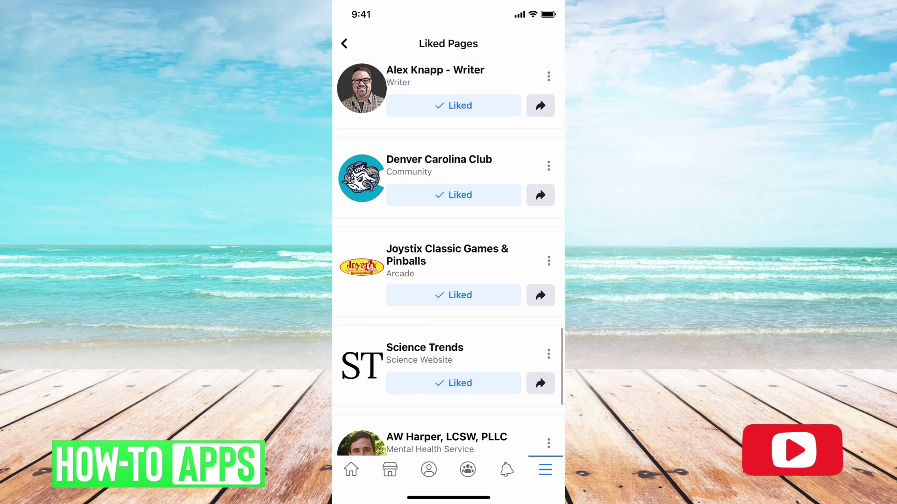
scroll(448, 280, down, 5)
scroll(448, 280, down, 5)
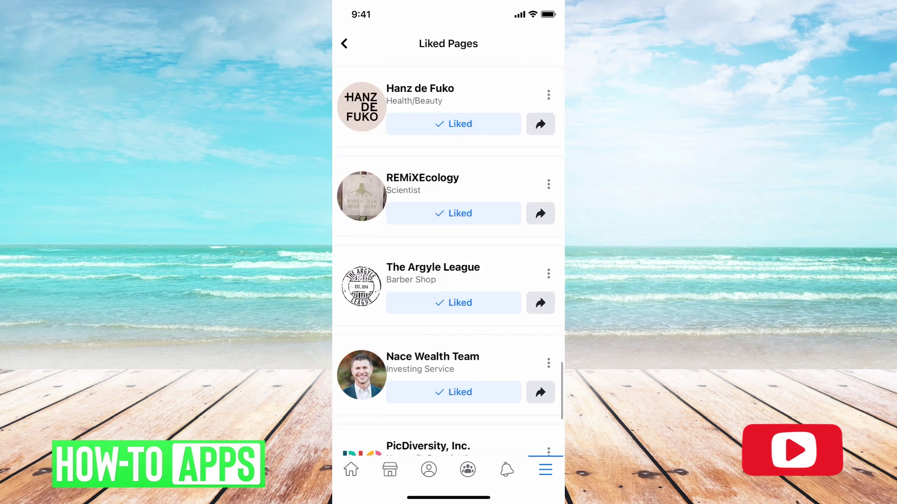
scroll(448, 281, down, 3)
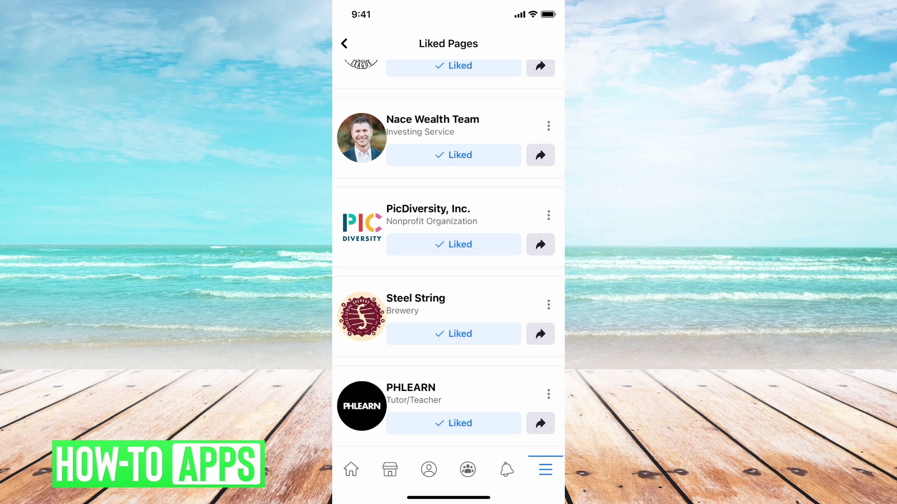
click(548, 215)
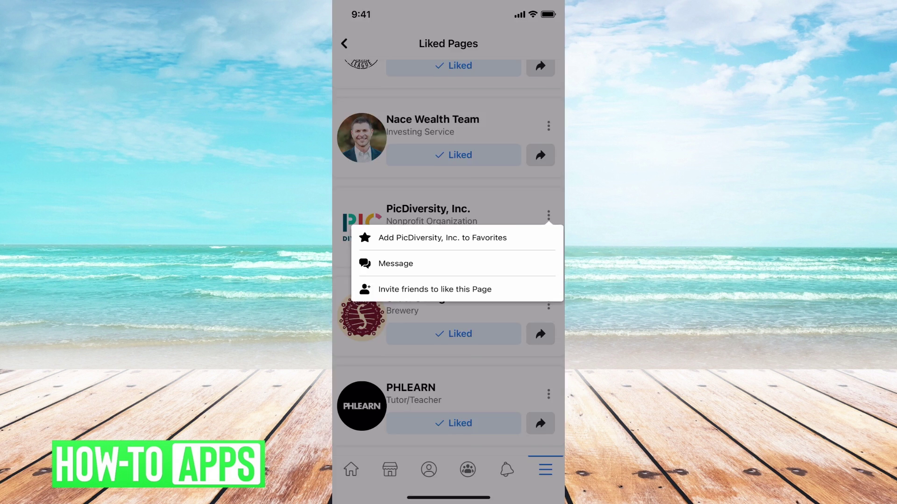
click(448, 315)
scroll(448, 281, up, 1)
scroll(448, 280, up, 15)
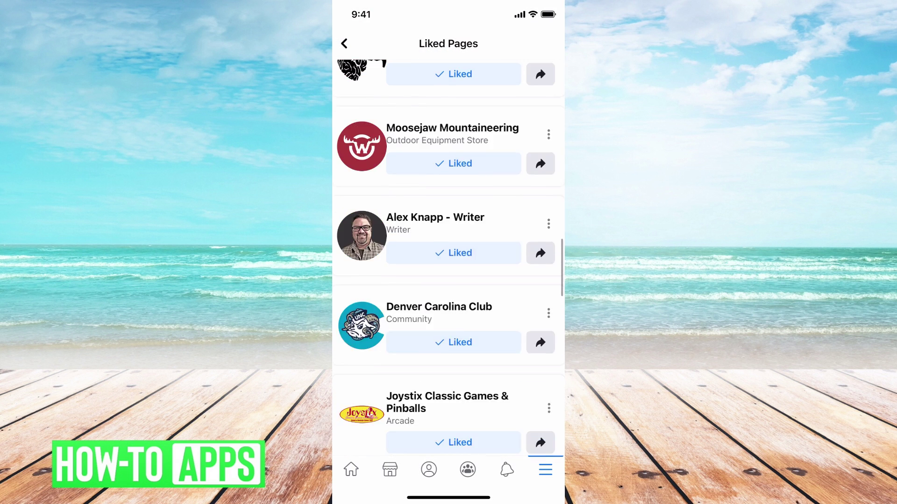
scroll(449, 280, up, 5)
scroll(449, 280, up, 5)
scroll(448, 281, up, 4)
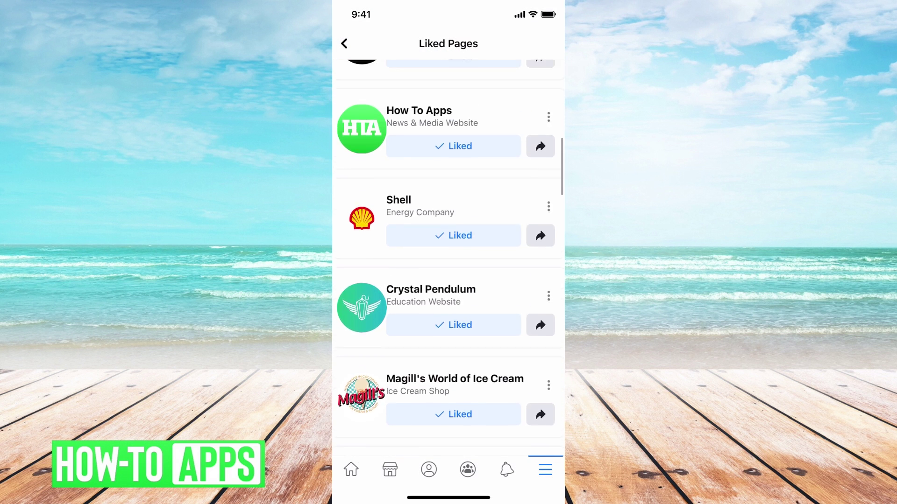
scroll(449, 280, up, 4)
scroll(449, 280, up, 5)
scroll(449, 280, up, 2)
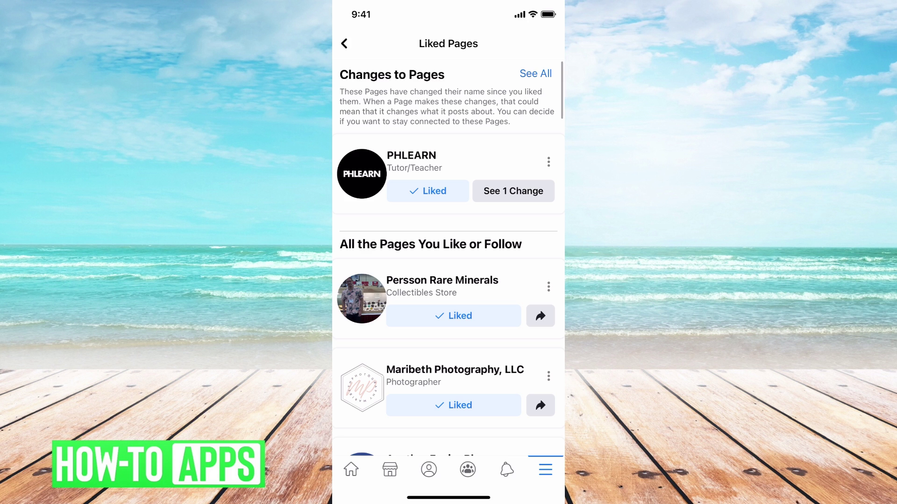
scroll(449, 280, down, 5)
scroll(449, 280, down, 5)
scroll(448, 280, down, 5)
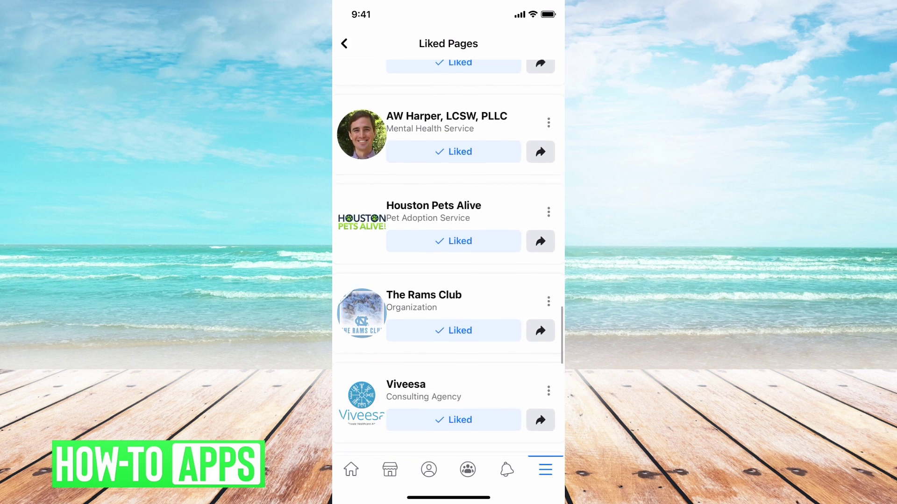
scroll(448, 281, down, 4)
scroll(448, 281, down, 3)
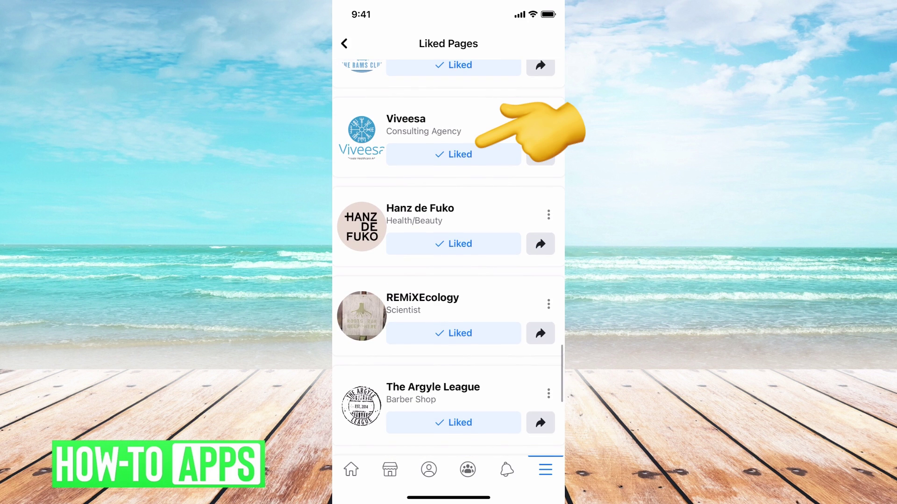
Switch Viveesa, Hanz de Fuko, REMiXEcology and The Argyle League from Liked to Like
click(452, 154)
click(452, 244)
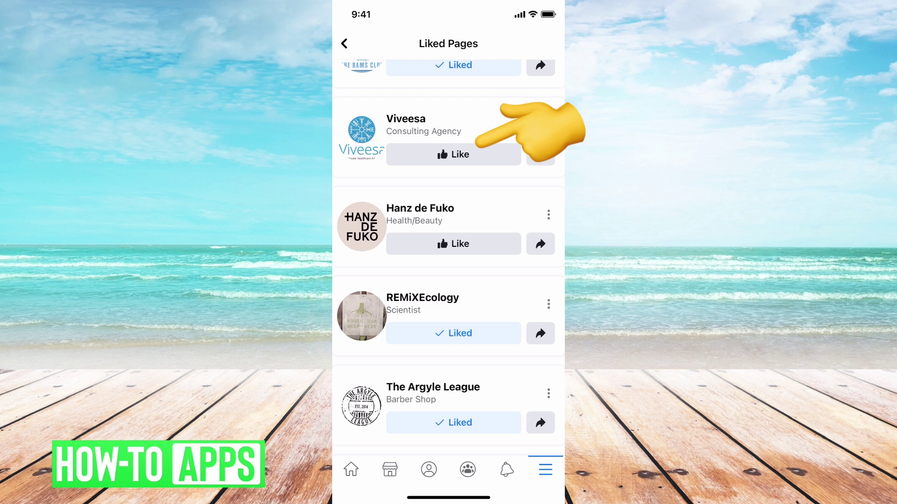
click(453, 334)
scroll(448, 280, down, 3)
scroll(448, 281, down, 2)
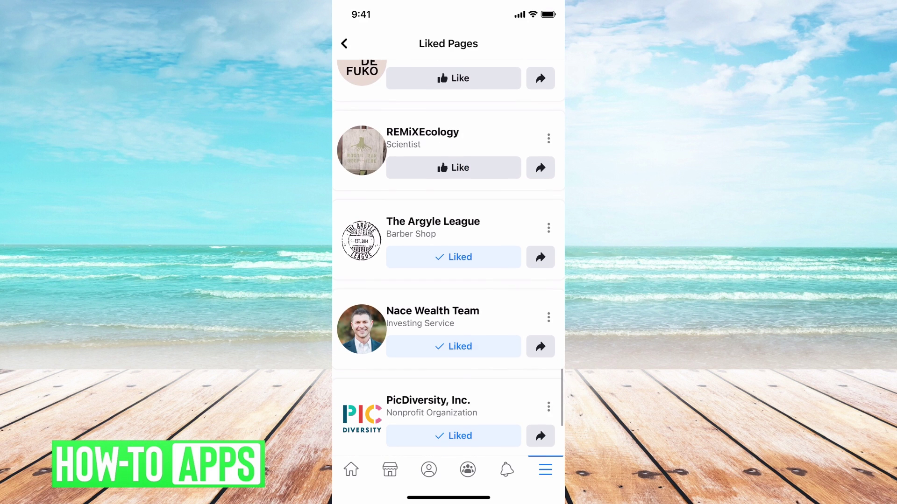
click(453, 257)
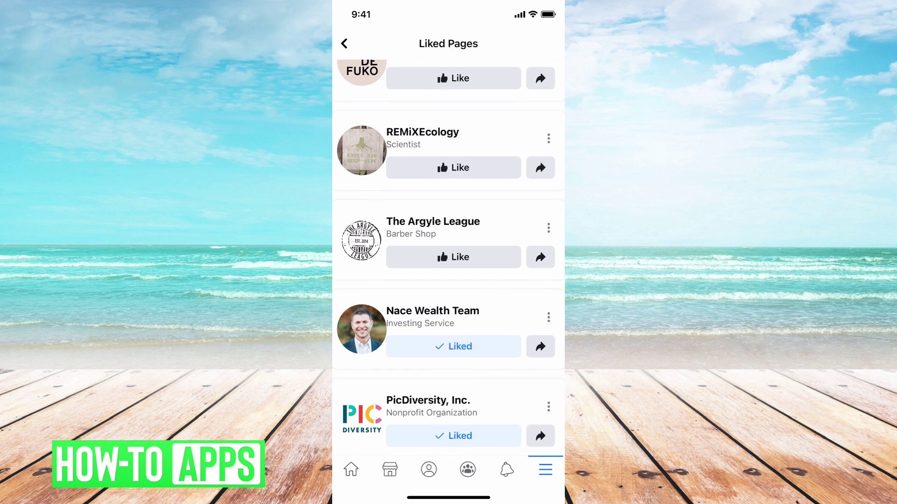
scroll(448, 280, up, 3)
scroll(449, 281, up, 2)
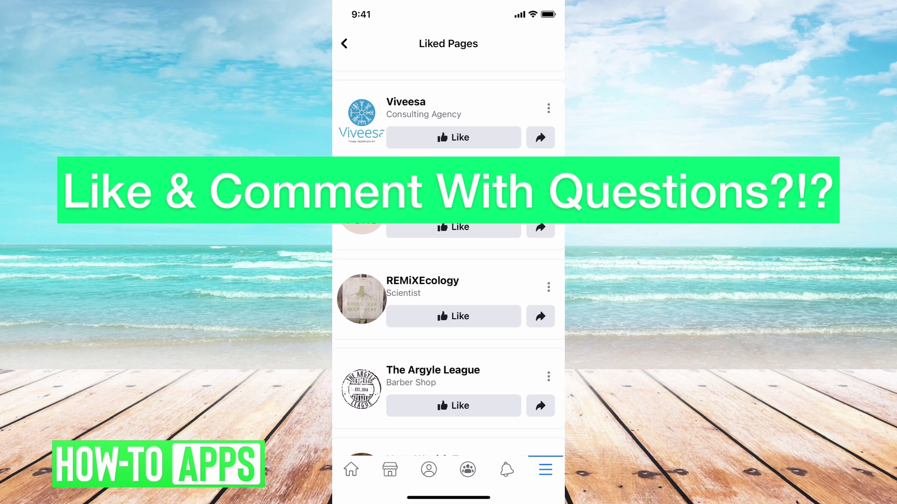
click(454, 138)
click(453, 138)
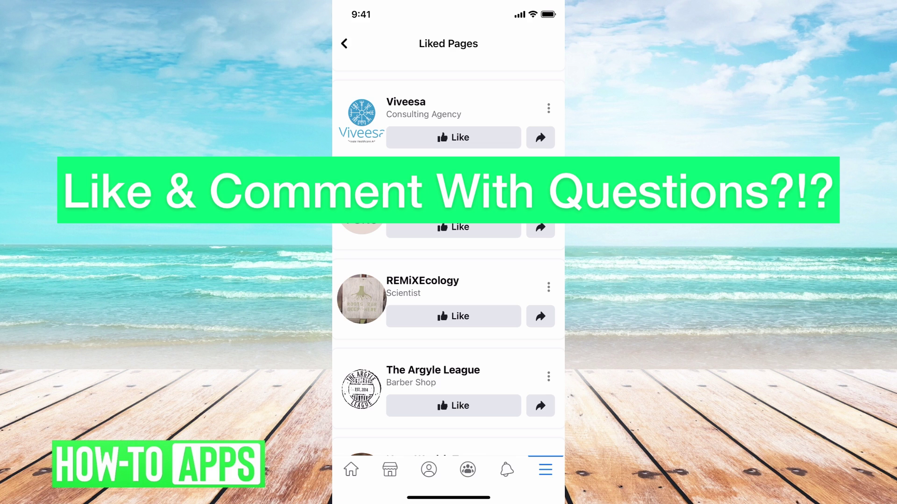